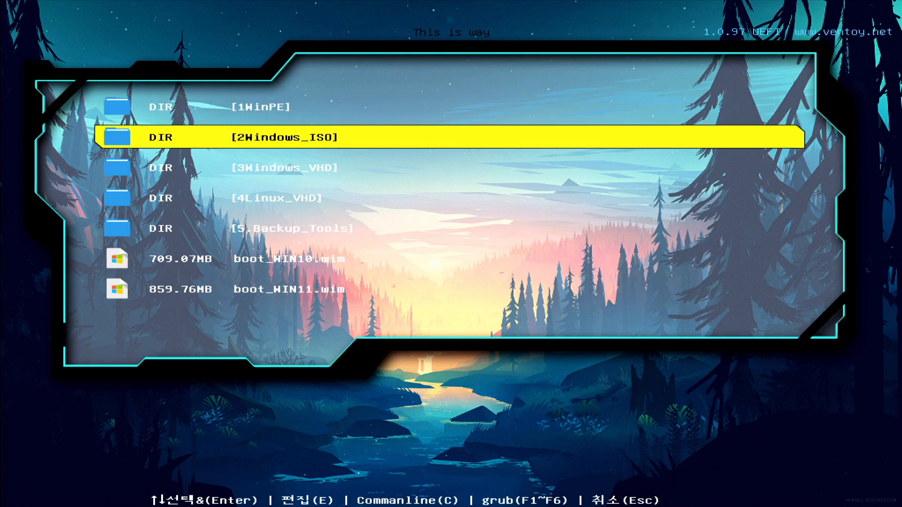
Boot the 1ToolsEL_Easylight_PE_Windows_11 ISO from the 2Windows_ISO folder in normal mode
{"action": "key", "text": "Return"}
{"action": "key", "text": "Down"}
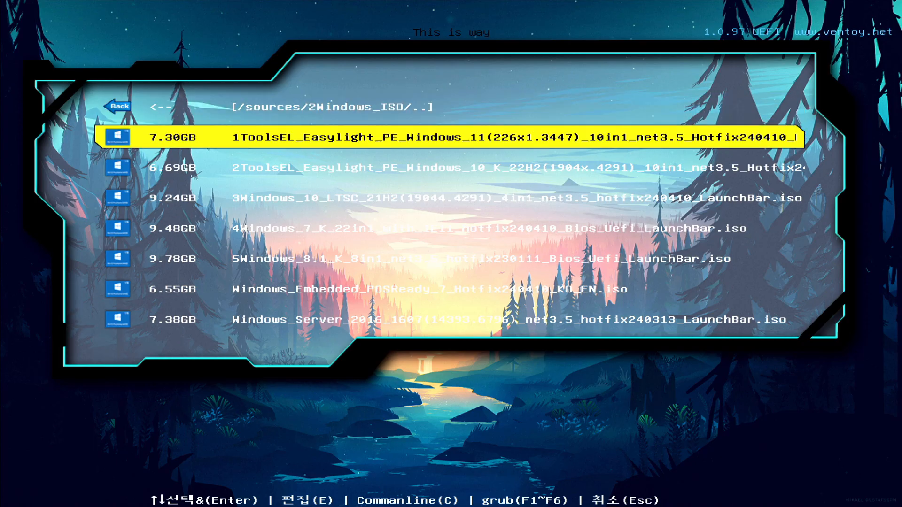
{"action": "key", "text": "Down"}
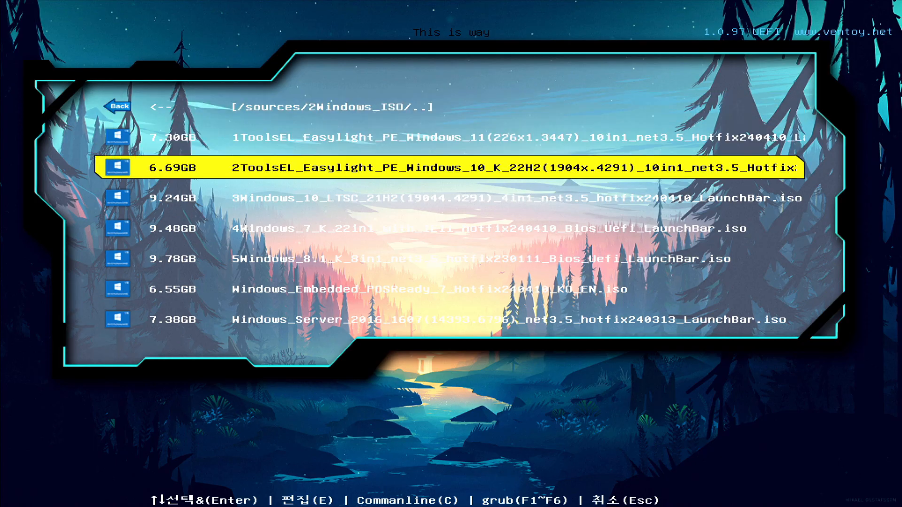
{"action": "key", "text": "Up"}
{"action": "key", "text": "Return"}
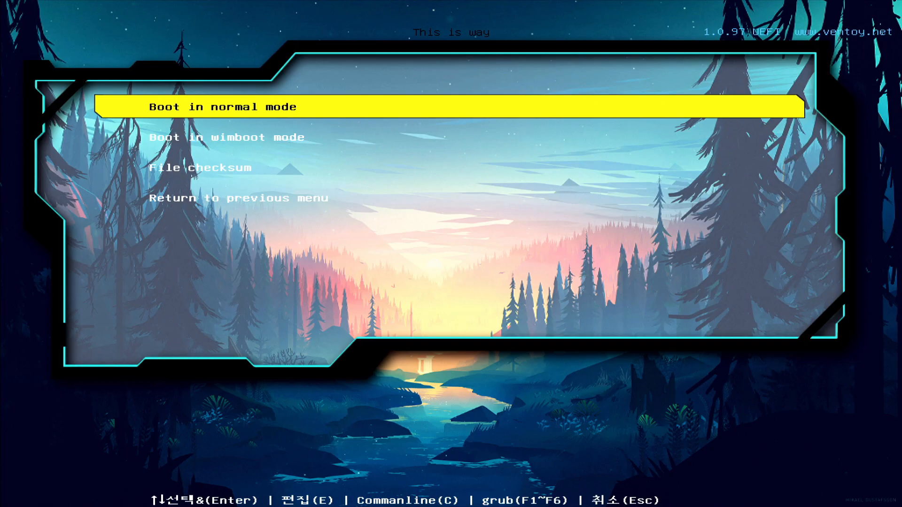
{"action": "key", "text": "Return"}
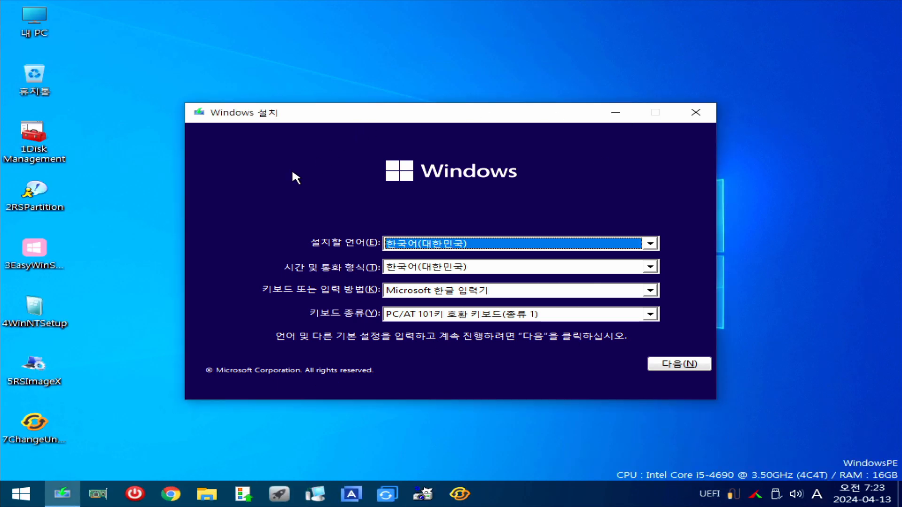
Start Windows Setup with the Korean defaults and examine the Windows 11 22H2 and 23H2 editions offered for installation
{"action": "left_click", "coordinate": [677, 364]}
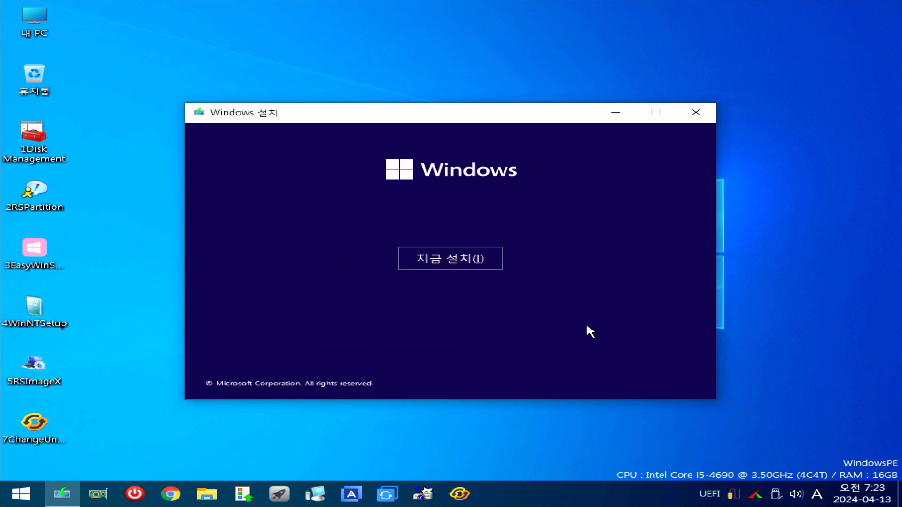
{"action": "left_click", "coordinate": [451, 258]}
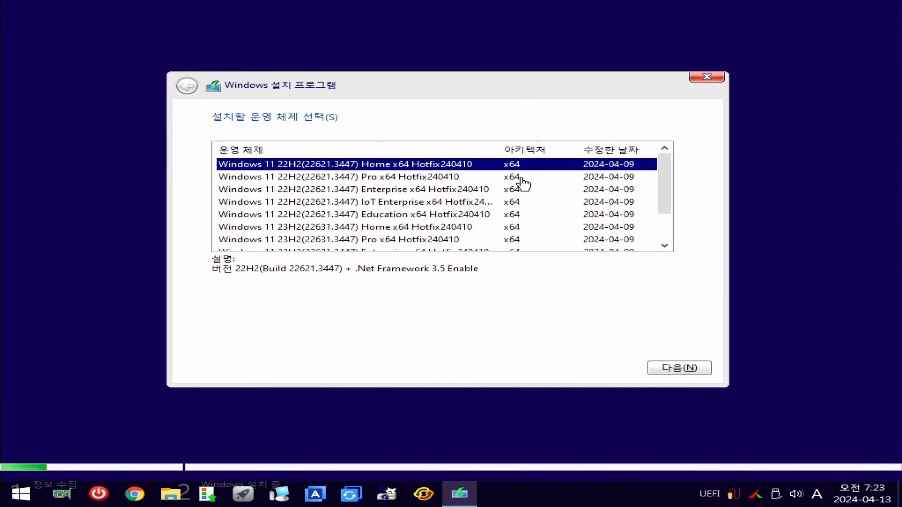
{"action": "left_click", "coordinate": [515, 178]}
{"action": "scroll", "coordinate": [515, 178], "scroll_direction": "down", "scroll_amount": 1}
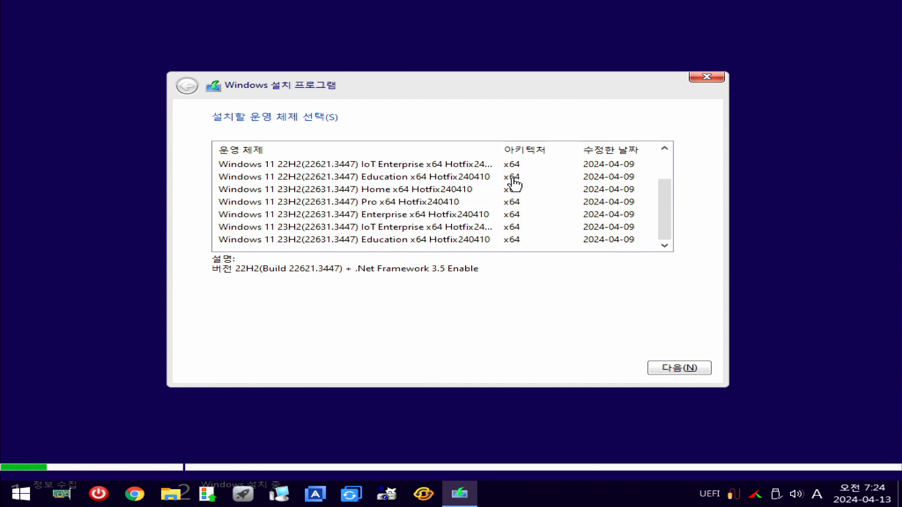
{"action": "left_click", "coordinate": [500, 205]}
{"action": "left_click", "coordinate": [502, 218]}
{"action": "left_click", "coordinate": [504, 227]}
{"action": "left_click", "coordinate": [503, 240]}
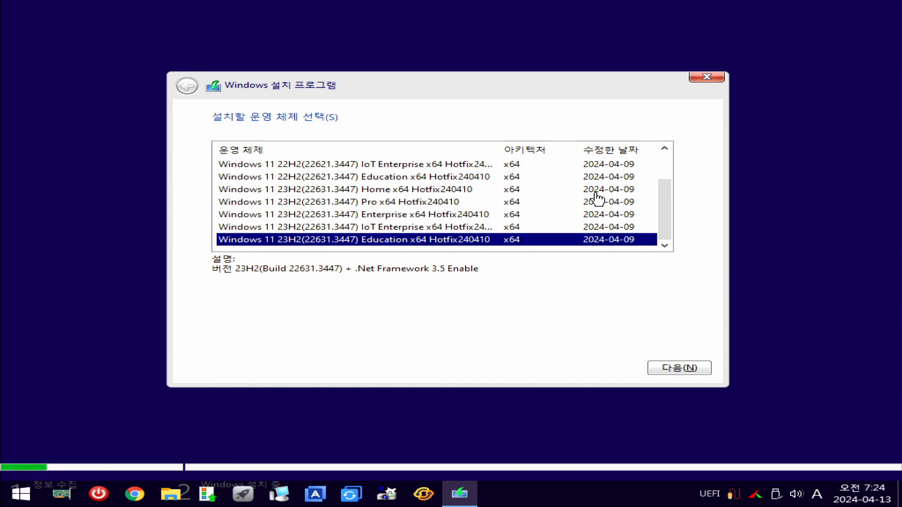
Cancel the Windows installation and close Windows Setup to return to the WinPE desktop
{"action": "left_click", "coordinate": [706, 76]}
{"action": "left_click", "coordinate": [559, 293]}
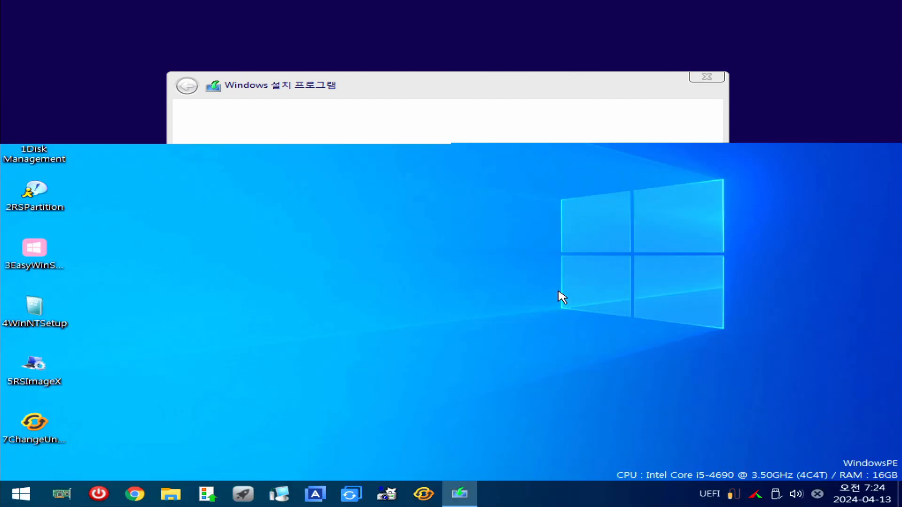
{"action": "left_click", "coordinate": [696, 112]}
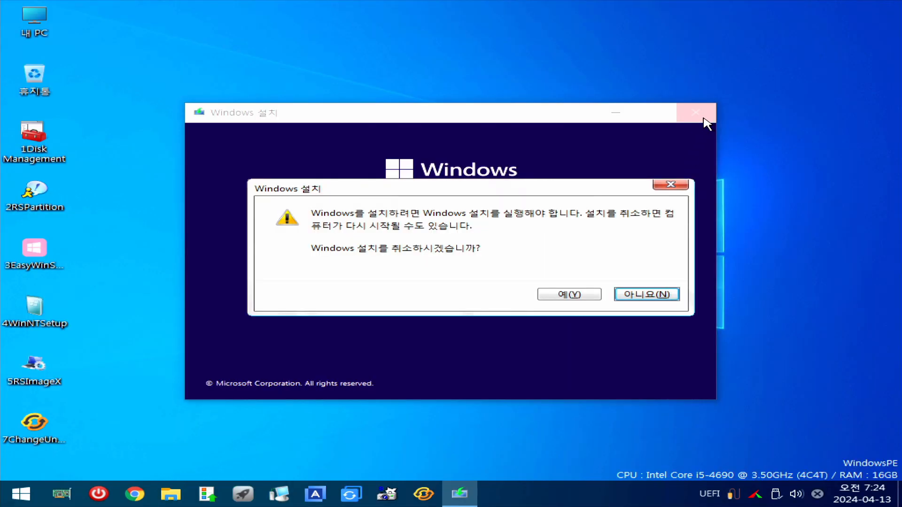
{"action": "left_click", "coordinate": [549, 297]}
Using RSPartition, delete all partitions on disk 0 and create a GPT layout with a 0.098 GB FAT32 ESP and an auto-sized NTFS Windows partition
{"action": "left_click", "coordinate": [30, 191]}
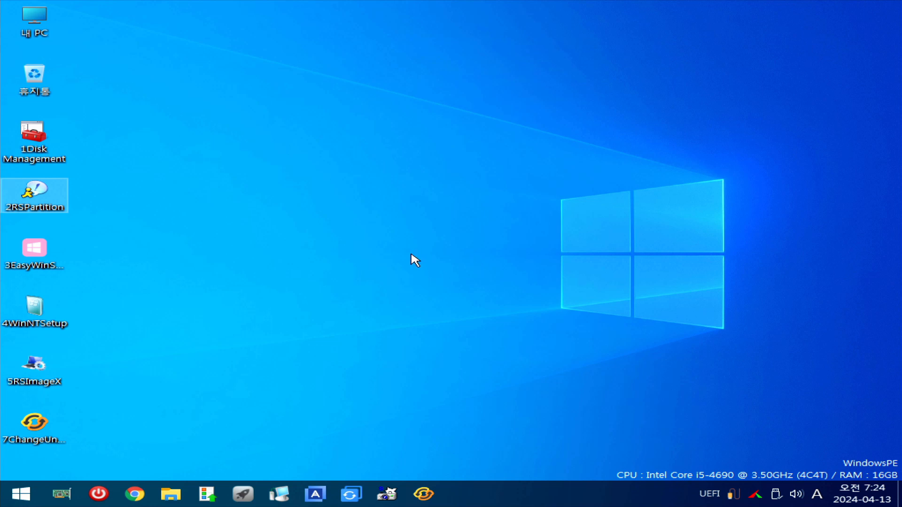
{"action": "key", "text": "Return"}
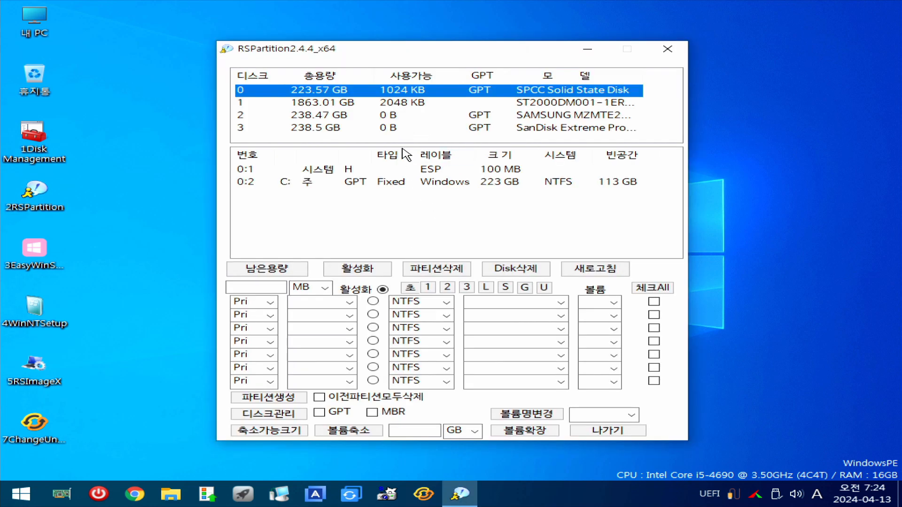
{"action": "left_click", "coordinate": [384, 92]}
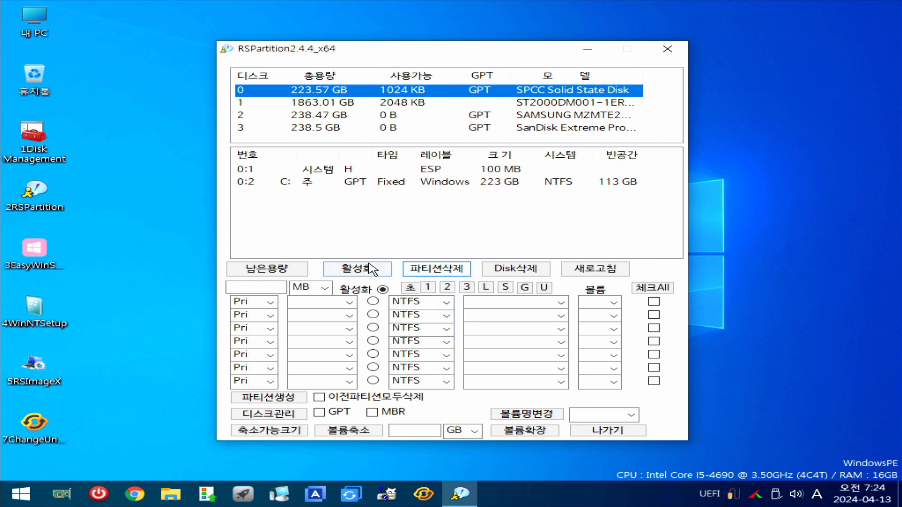
{"action": "left_click", "coordinate": [446, 288]}
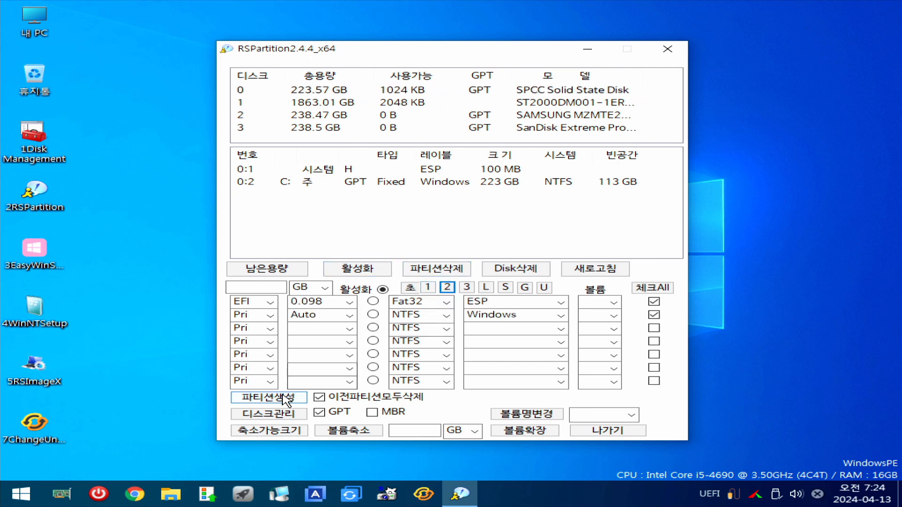
{"action": "left_click", "coordinate": [267, 397]}
{"action": "left_click", "coordinate": [448, 293]}
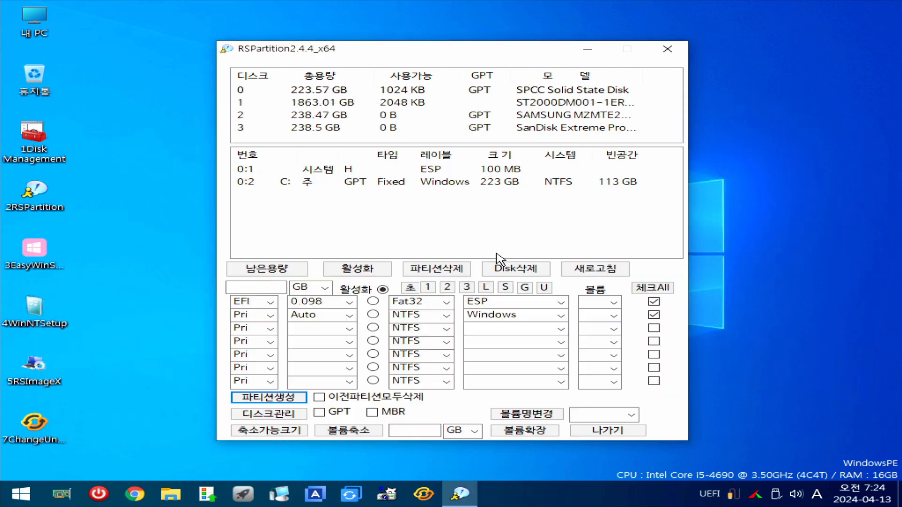
{"action": "left_click", "coordinate": [607, 431]}
In EasyWinSetup, load F:\sources\install.wim as the installation file and select the Windows 11 23H2 Pro image
{"action": "double_click", "coordinate": [47, 250]}
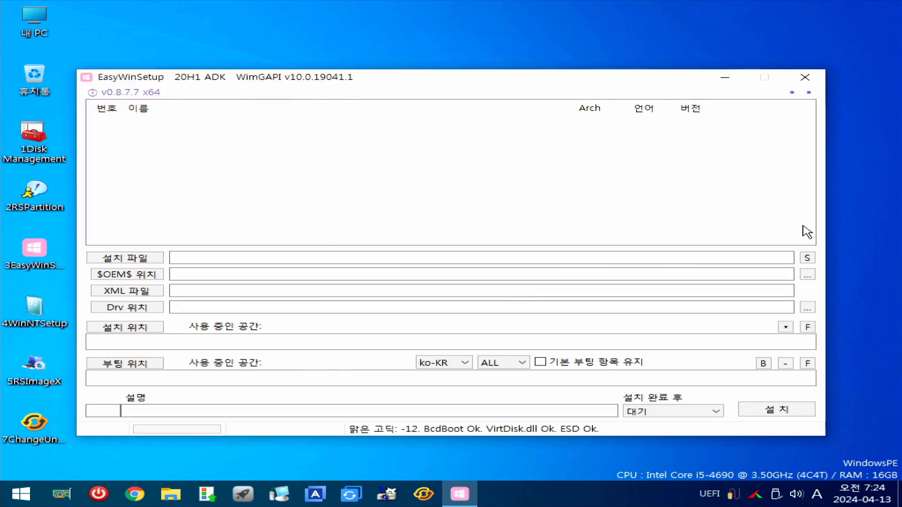
{"action": "left_click", "coordinate": [803, 258]}
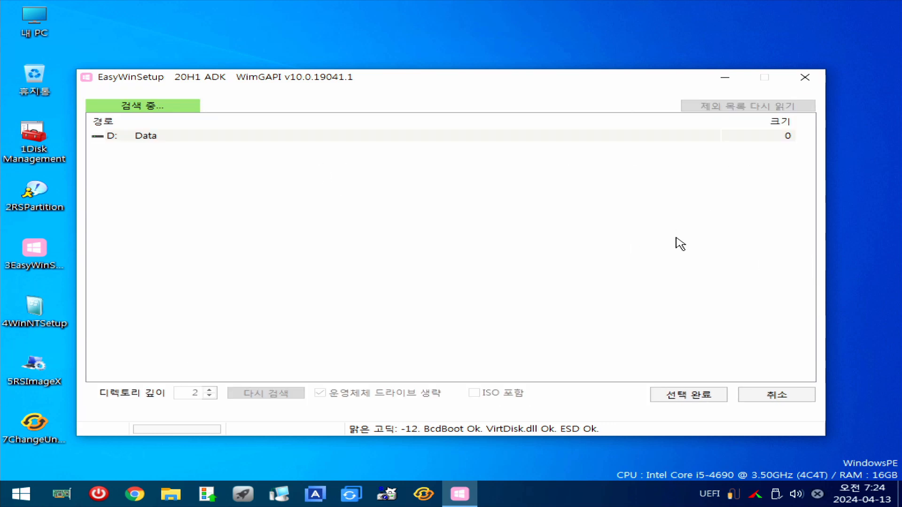
{"action": "double_click", "coordinate": [242, 161]}
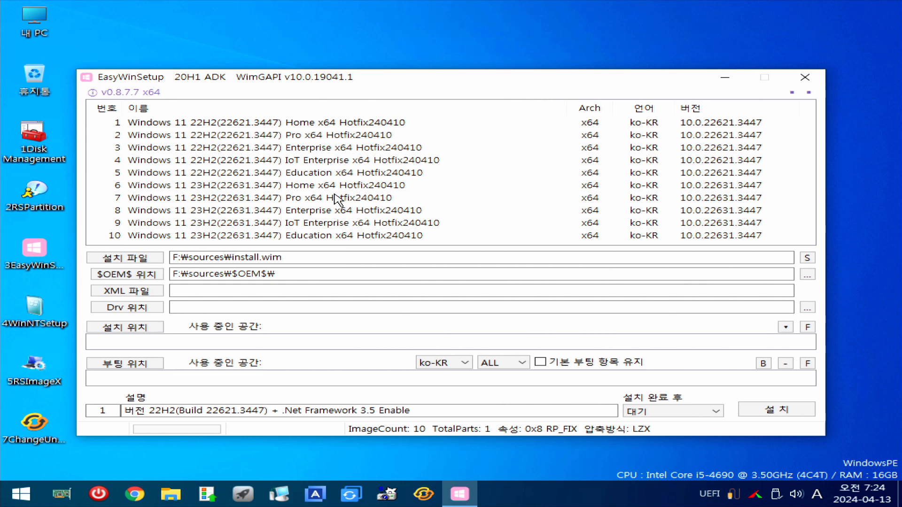
{"action": "left_click", "coordinate": [346, 199]}
Set the Windows partition E: as the install location, install the selected image on it, and close EasyWinSetup
{"action": "left_click", "coordinate": [141, 330]}
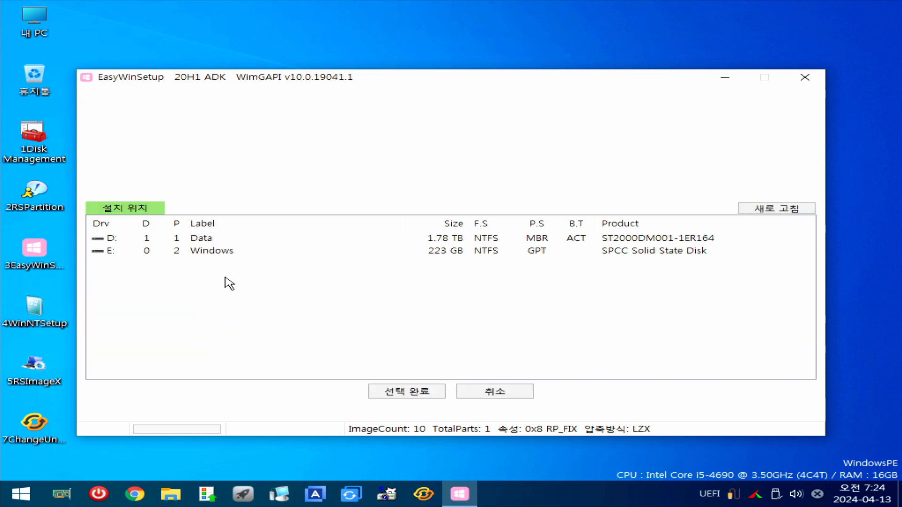
{"action": "double_click", "coordinate": [221, 253]}
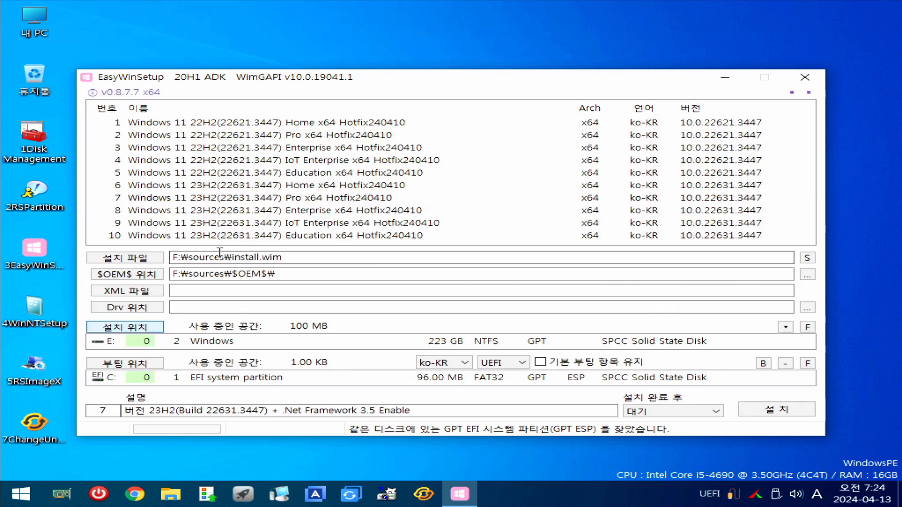
{"action": "left_click", "coordinate": [777, 410]}
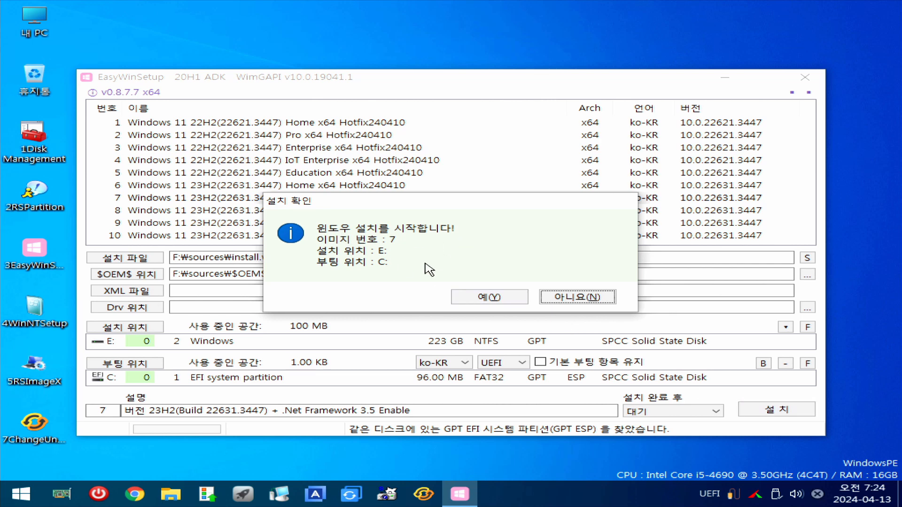
{"action": "left_click", "coordinate": [488, 297]}
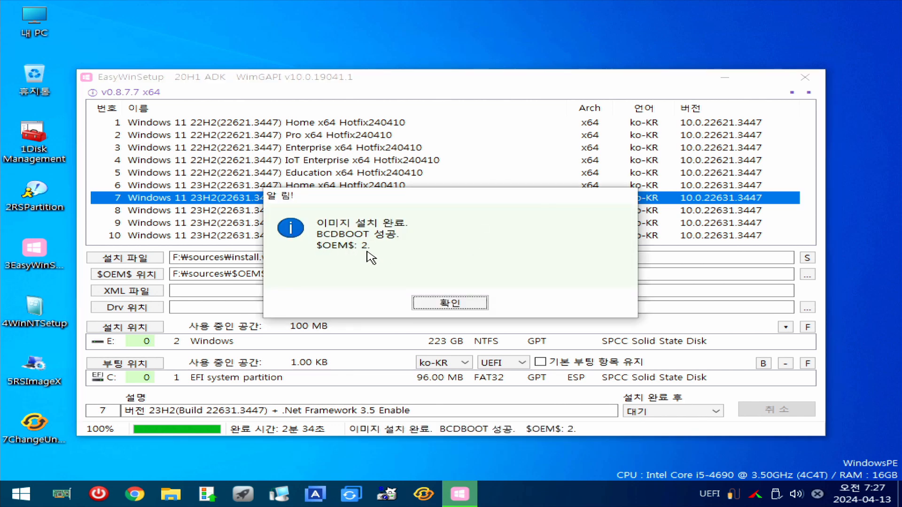
{"action": "left_click", "coordinate": [451, 305]}
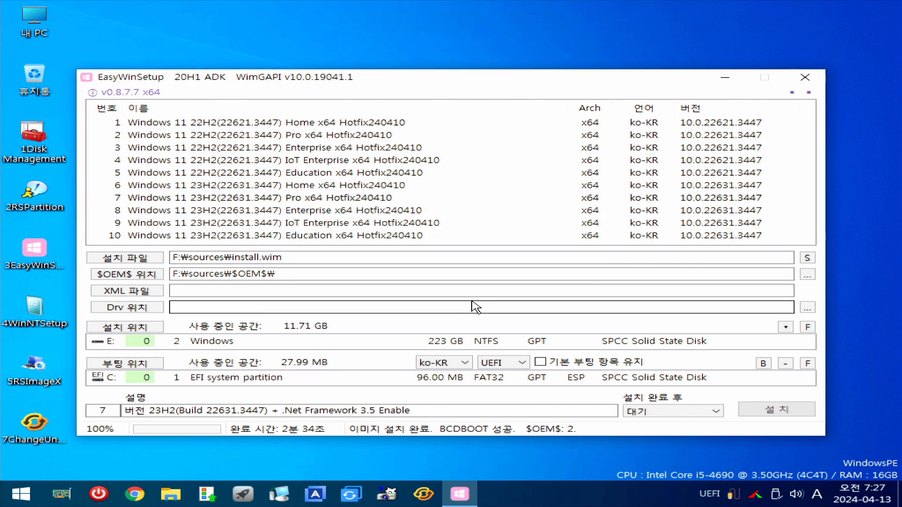
{"action": "left_click", "coordinate": [804, 76]}
Open the Unattend.xml tool, search \Windows\Panther for answer files, and select E:|unattend_User.xml
{"action": "left_click", "coordinate": [425, 493]}
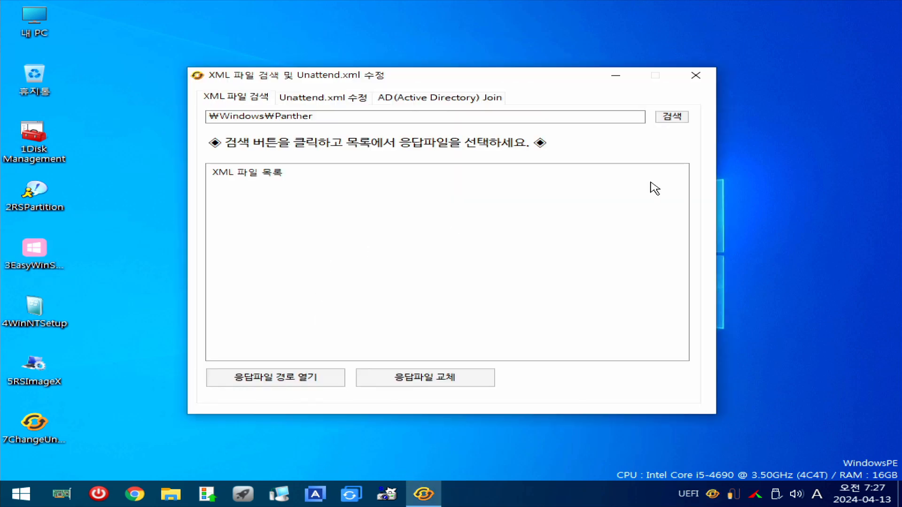
{"action": "left_click", "coordinate": [669, 120]}
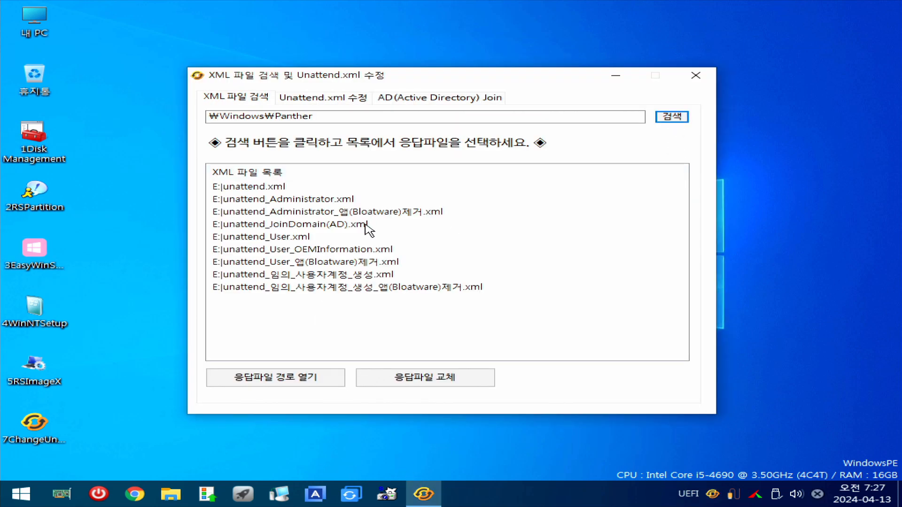
{"action": "left_click", "coordinate": [292, 237]}
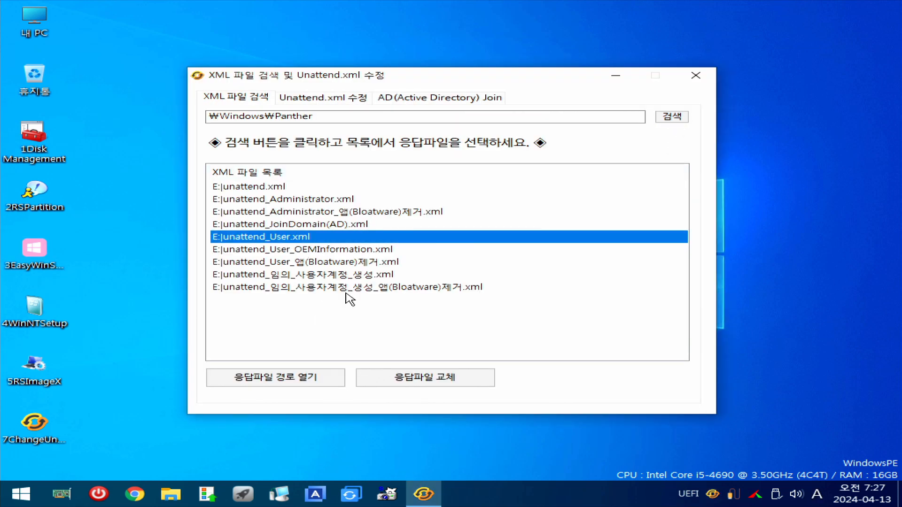
Enter the new user account name, set the computer name to DC202404131, and apply both to the answer file
{"action": "left_click", "coordinate": [322, 97]}
{"action": "left_click", "coordinate": [398, 150]}
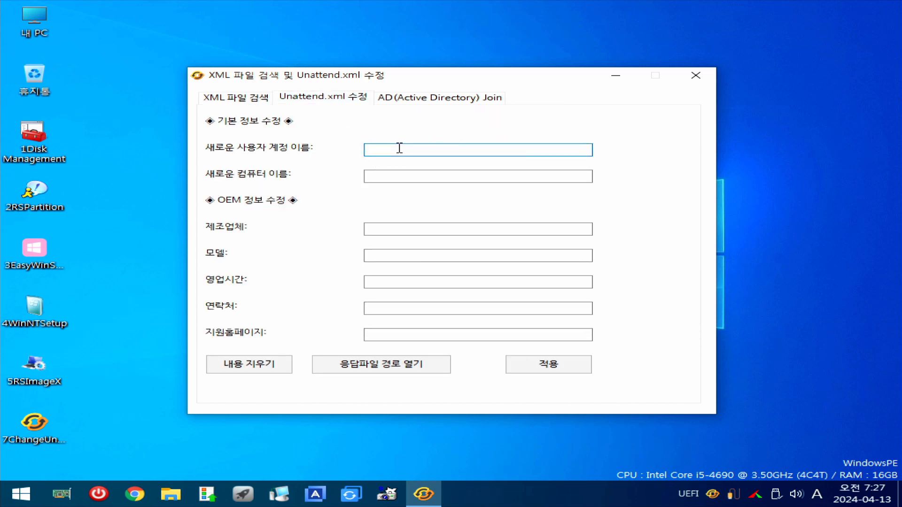
{"action": "key", "text": "Hangul"}
{"action": "type", "text": "무월"}
{"action": "key", "text": "Tab"}
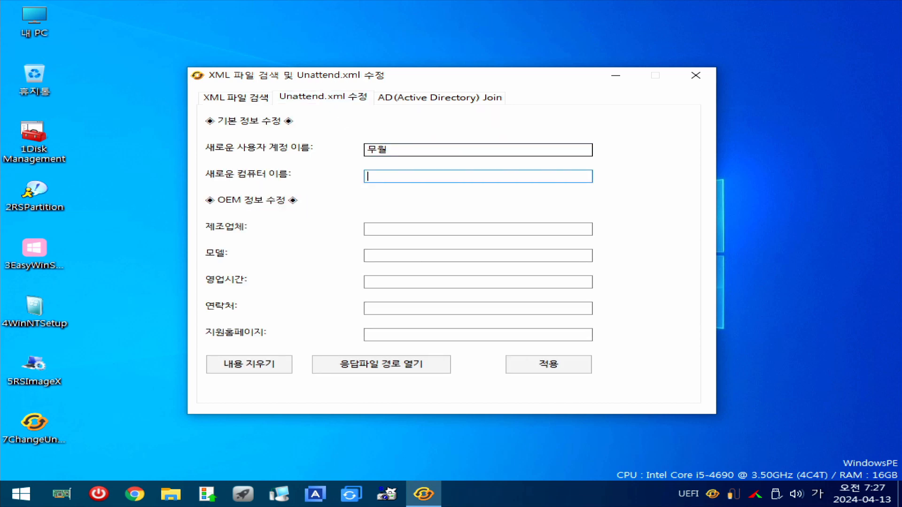
{"action": "key", "text": "Hangul"}
{"action": "type", "text": "DC202404131"}
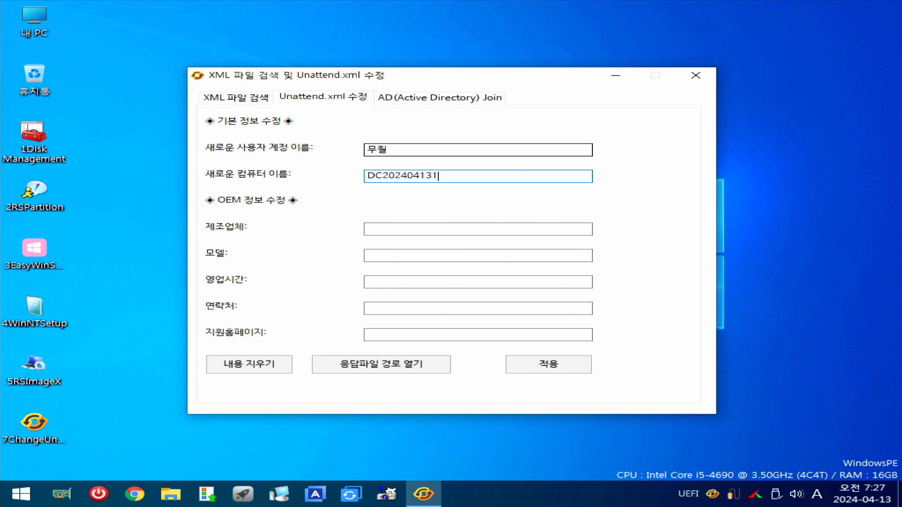
{"action": "left_click", "coordinate": [553, 365]}
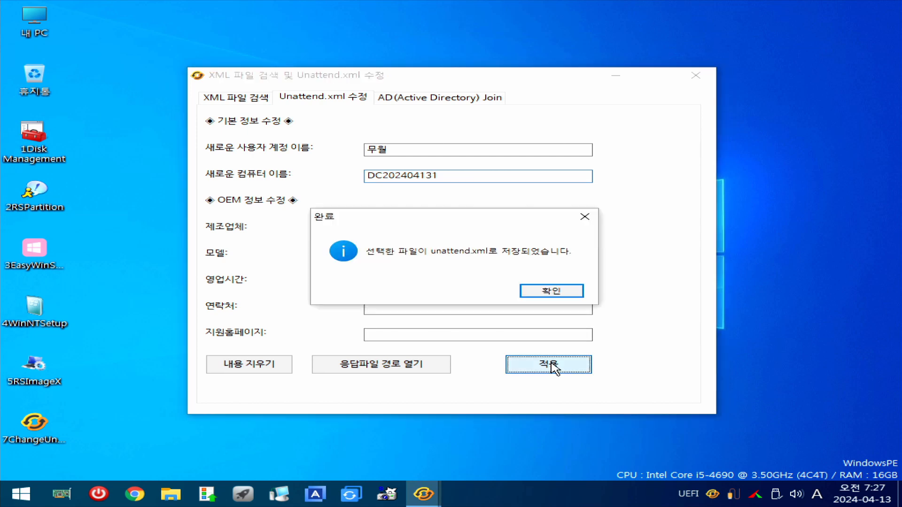
{"action": "left_click", "coordinate": [550, 293]}
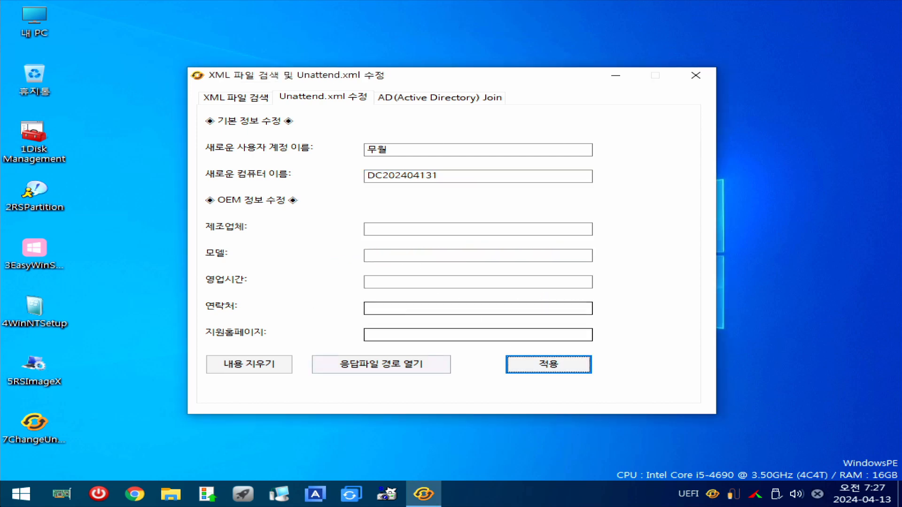
Restart the computer into the BIOS setup and open the boot sequence settings
{"action": "left_click", "coordinate": [22, 494]}
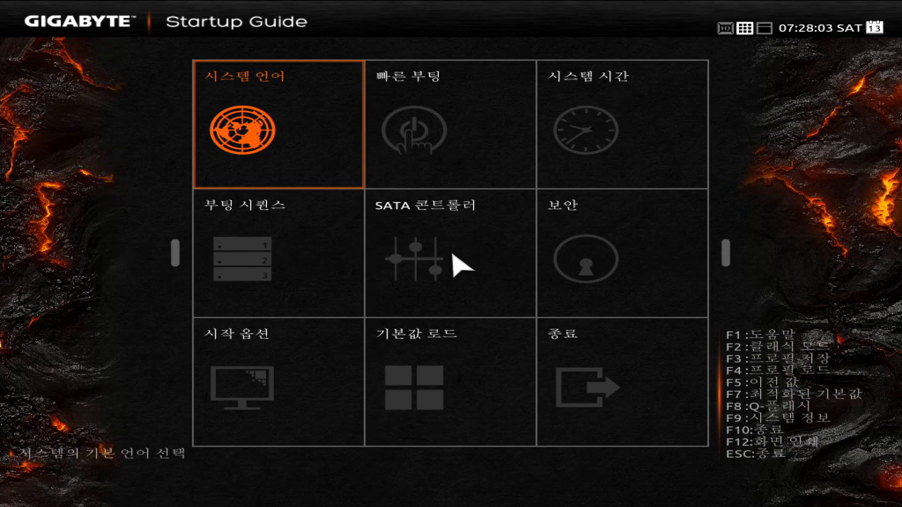
{"action": "key", "text": "Right"}
{"action": "key", "text": "Right"}
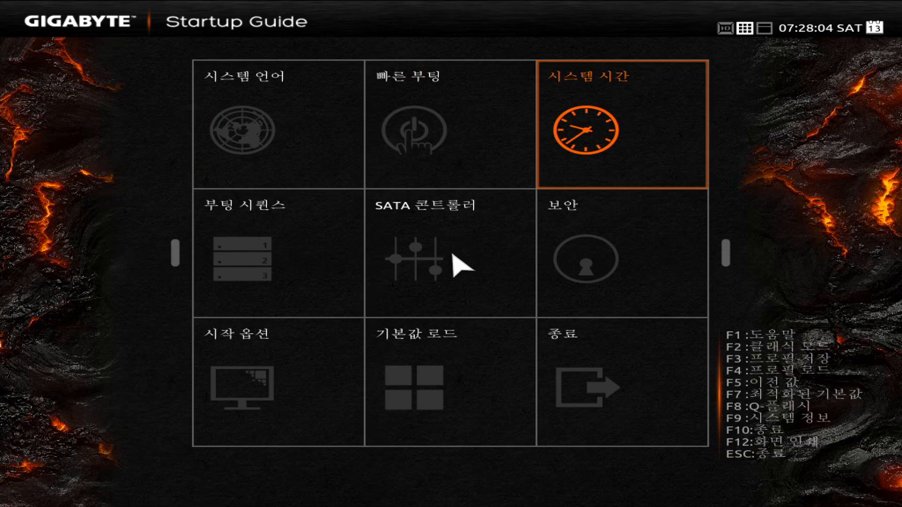
{"action": "key", "text": "Right"}
{"action": "key", "text": "Return"}
Set boot option #1 to Windows Boot Manager (P0: SPCC Solid State Disk)
{"action": "key", "text": "Right"}
{"action": "key", "text": "Return"}
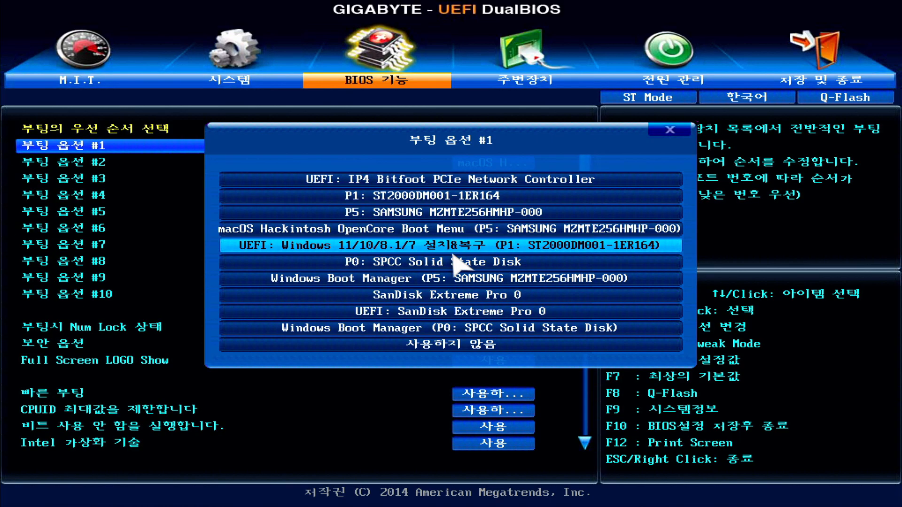
{"action": "key", "text": "Down"}
{"action": "key", "text": "Down"}
{"action": "key", "text": "Down"}
{"action": "key", "text": "Down"}
{"action": "key", "text": "Down"}
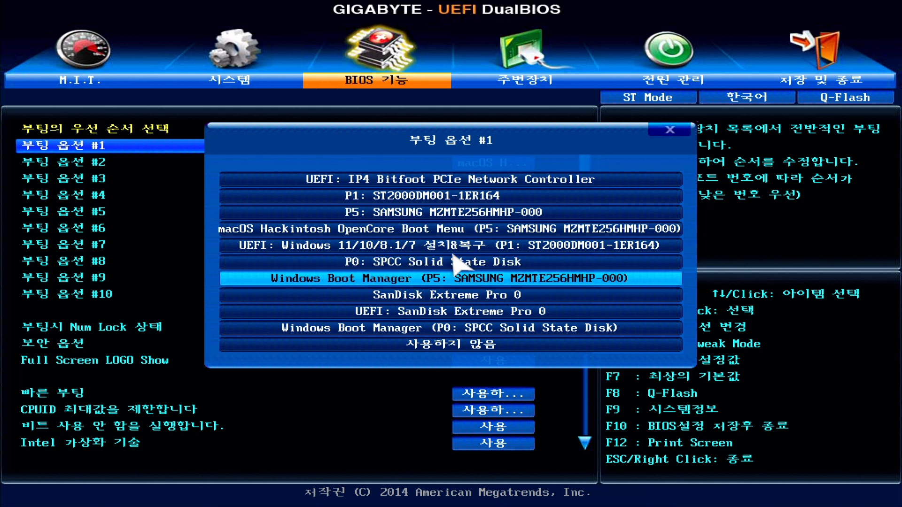
{"action": "key", "text": "Return"}
Save the BIOS settings and exit, and choose option 1 to install the drivers with EasyDrv during Windows setup
{"action": "key", "text": "Right"}
{"action": "key", "text": "Right"}
{"action": "key", "text": "Right"}
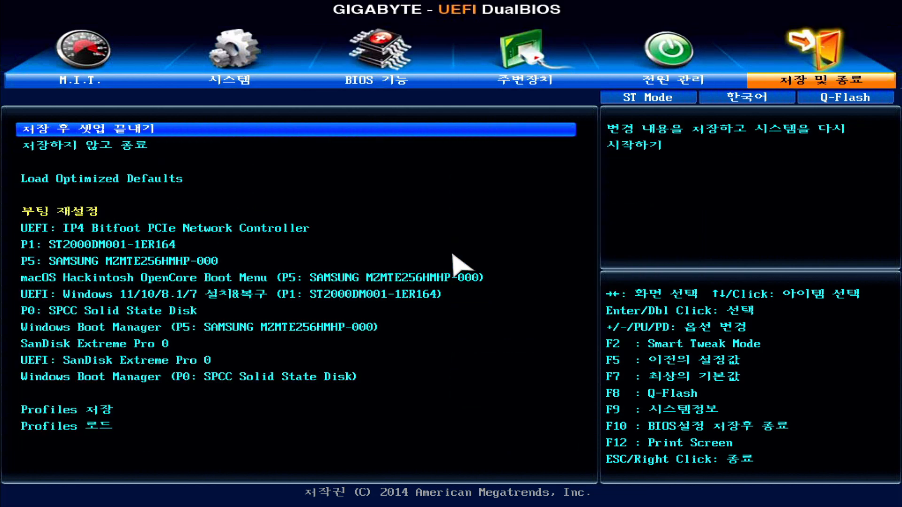
{"action": "key", "text": "Return"}
{"action": "key", "text": "Return"}
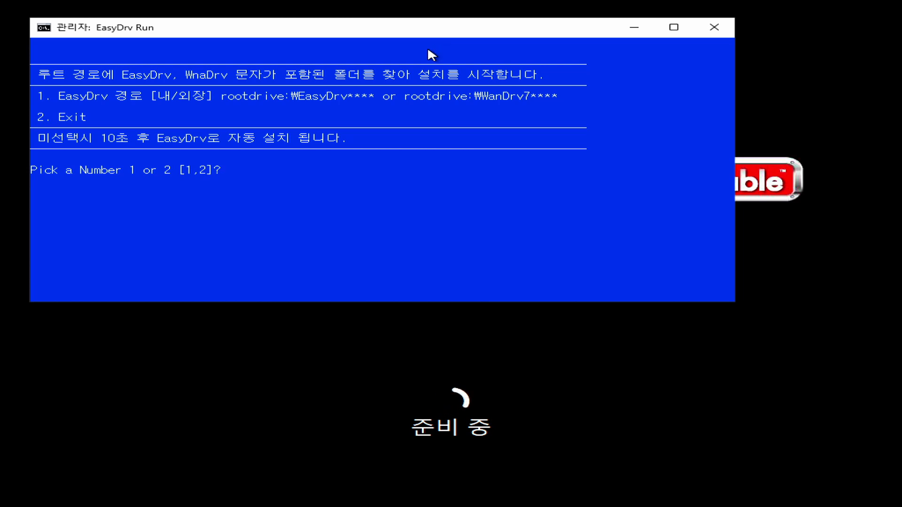
{"action": "key", "text": "1"}
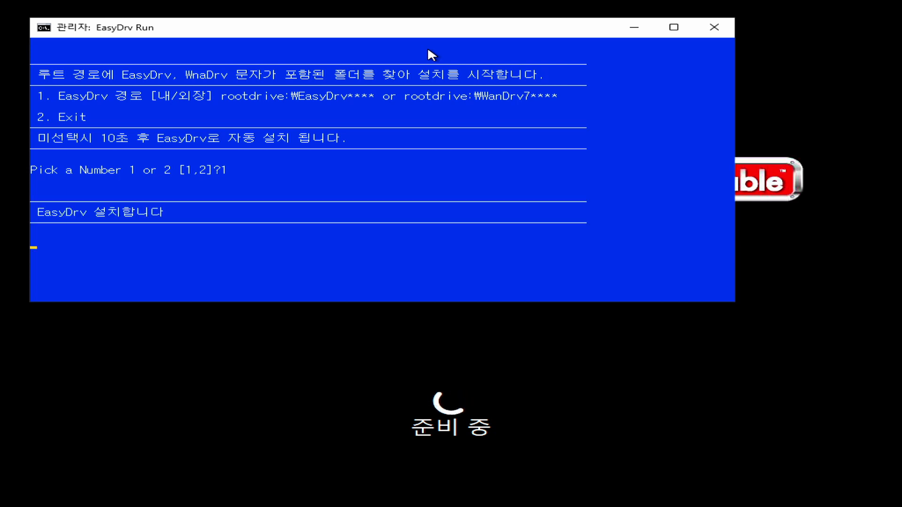
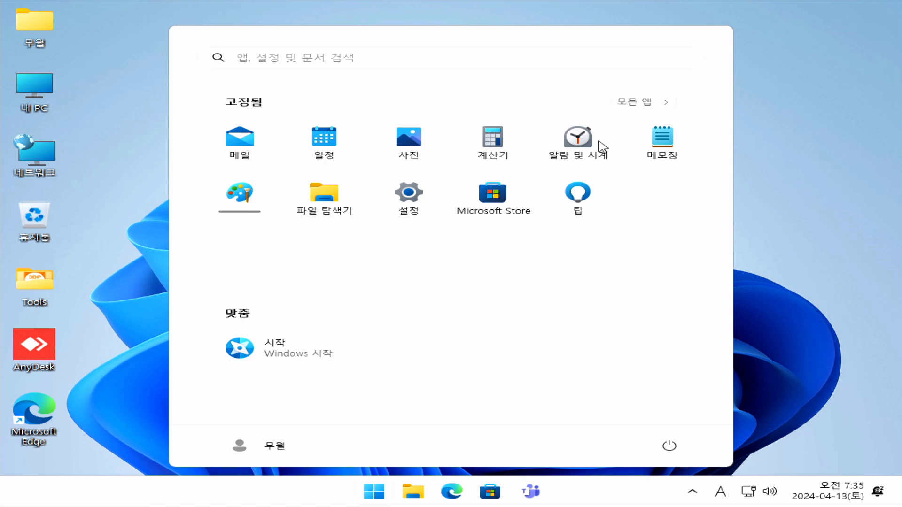
Look through the list of all installed apps in the Start menu and close it
{"action": "left_click", "coordinate": [644, 102]}
{"action": "scroll", "coordinate": [508, 245], "scroll_direction": "down", "scroll_amount": 15}
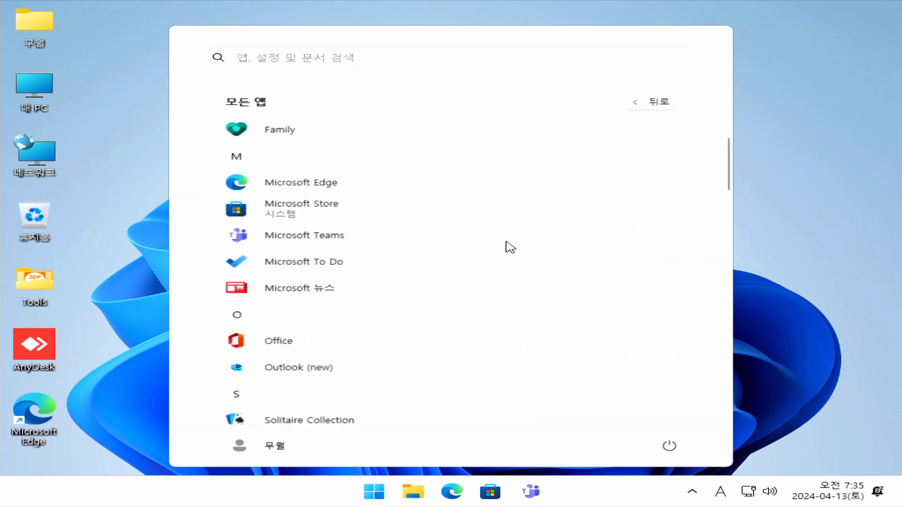
{"action": "left_click", "coordinate": [822, 282]}
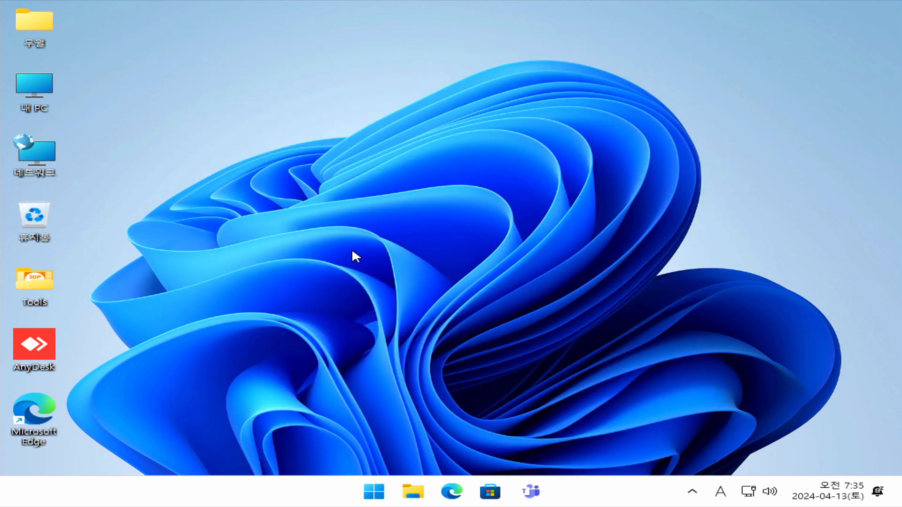
Switch the desktop icons to the small icon view
{"action": "right_click", "coordinate": [366, 242]}
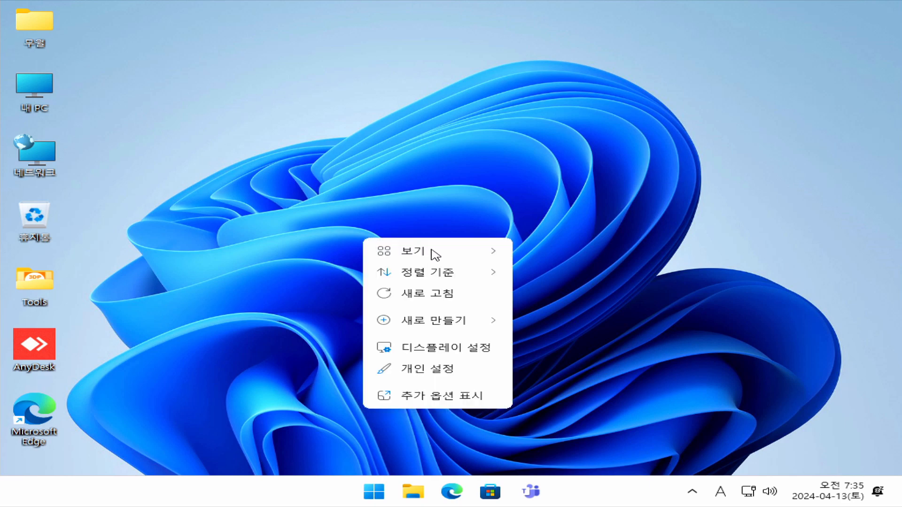
{"action": "mouse_move", "coordinate": [432, 253]}
{"action": "left_click", "coordinate": [593, 299]}
Set the display resolution to 1920 × 1080 in the display settings, keep the change, and close Settings
{"action": "right_click", "coordinate": [339, 166]}
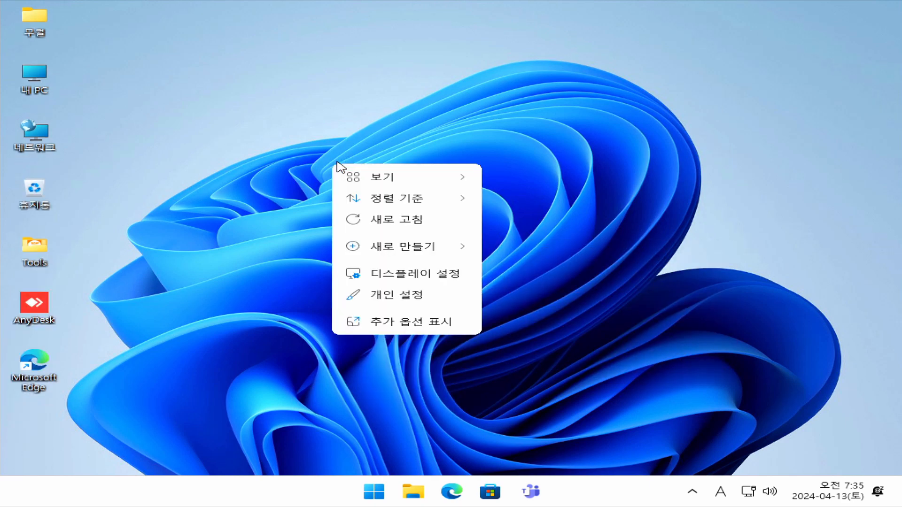
{"action": "left_click", "coordinate": [429, 315]}
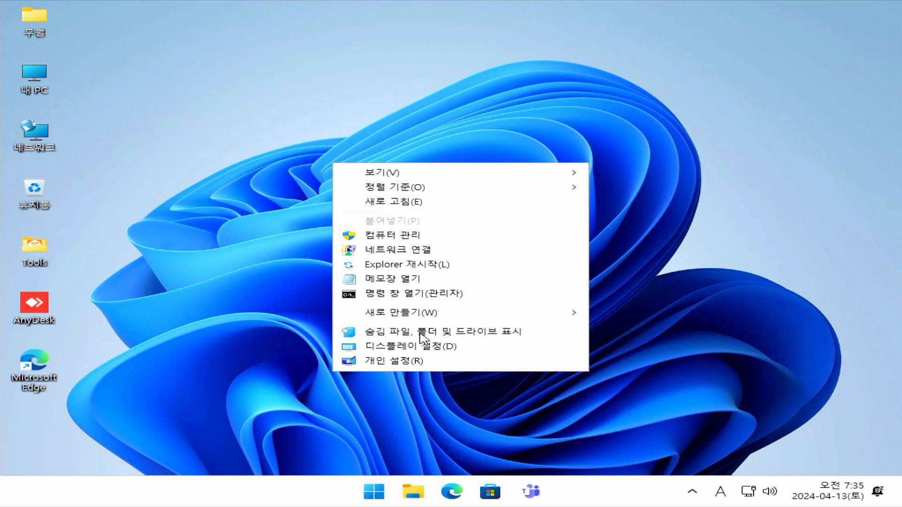
{"action": "left_click", "coordinate": [420, 348]}
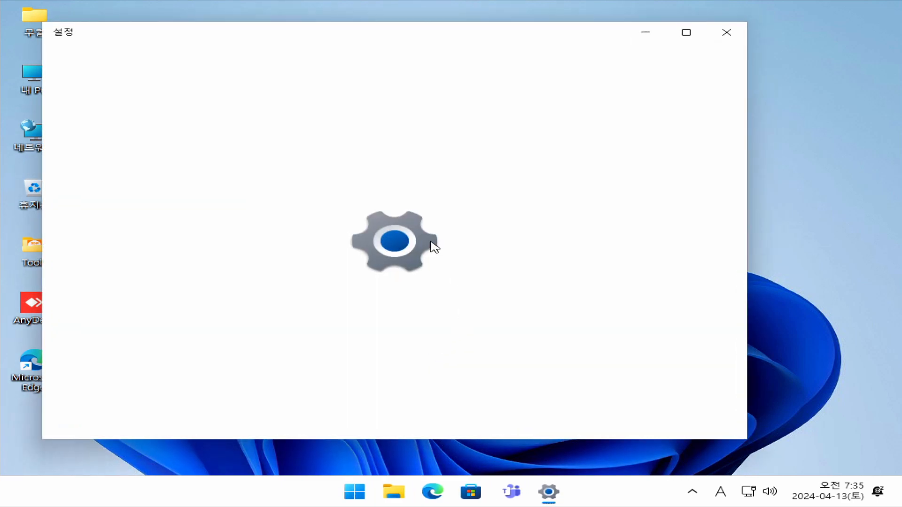
{"action": "scroll", "coordinate": [445, 285], "scroll_direction": "down", "scroll_amount": 2}
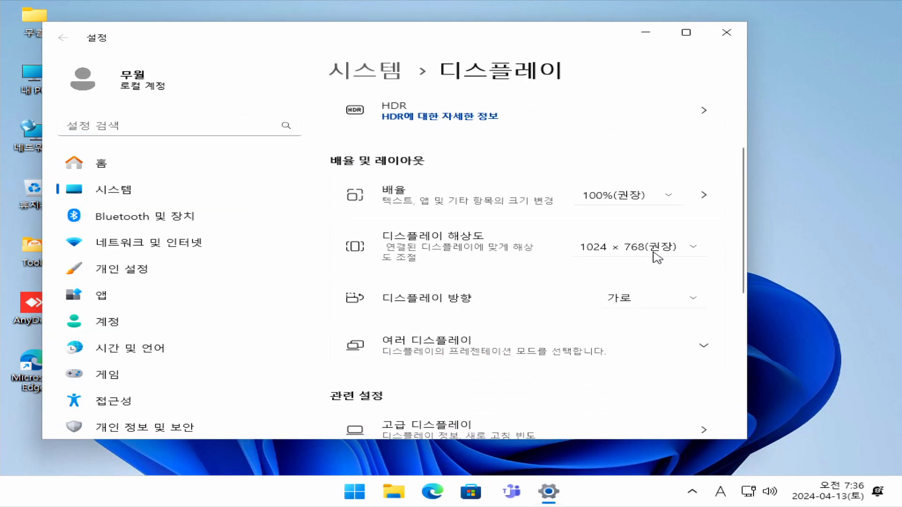
{"action": "left_click", "coordinate": [654, 250]}
{"action": "left_click", "coordinate": [613, 225]}
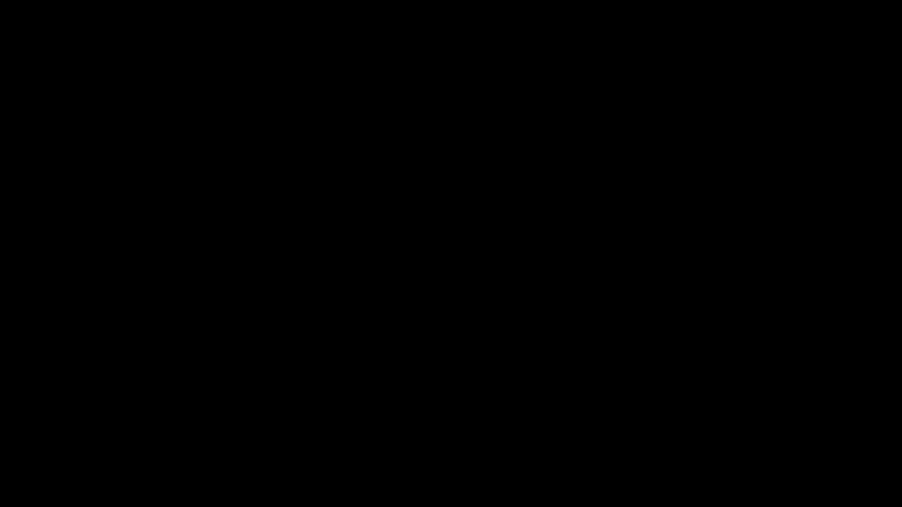
{"action": "left_click", "coordinate": [223, 196]}
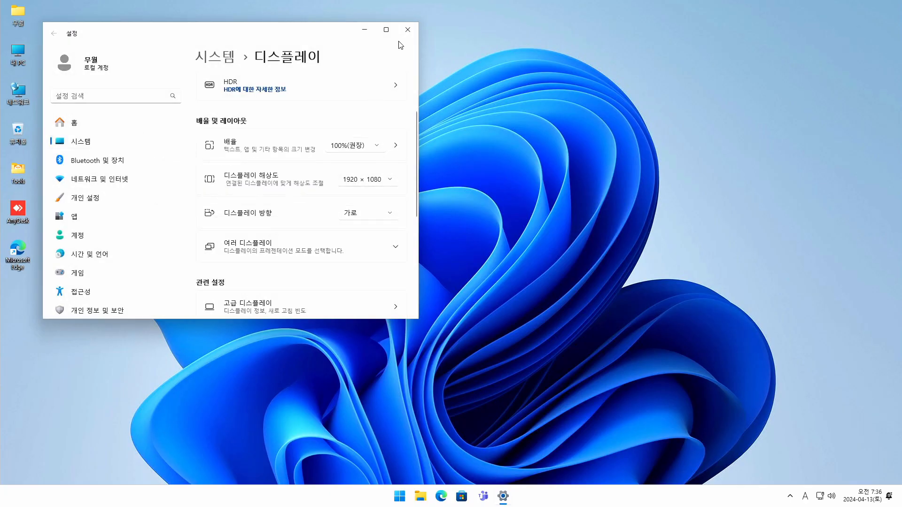
{"action": "left_click", "coordinate": [407, 29]}
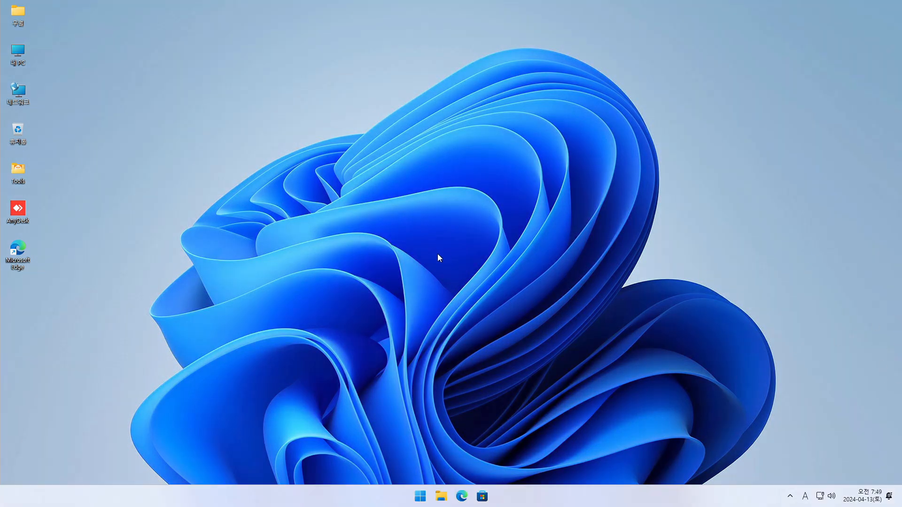
Run winver to check the Windows version and move its window clear of the desktop icons
{"action": "key", "text": "super+r"}
{"action": "type", "text": "winver"}
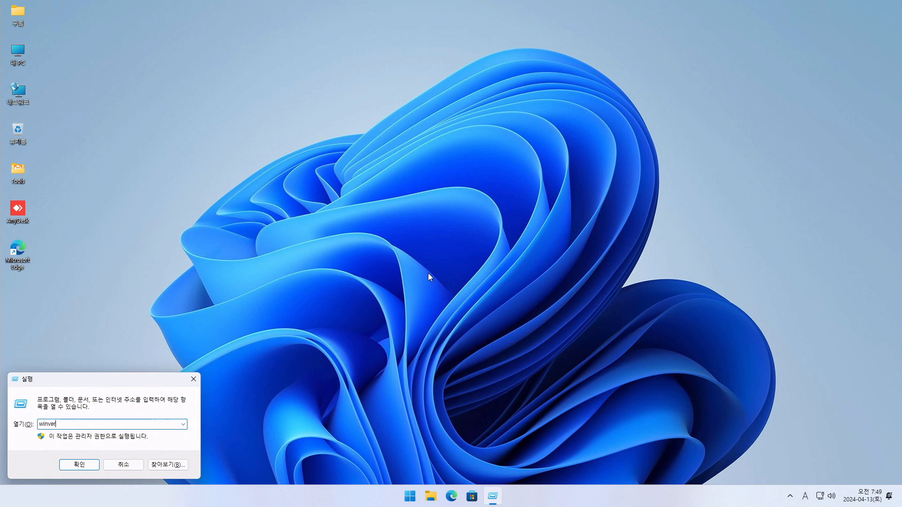
{"action": "key", "text": "Return"}
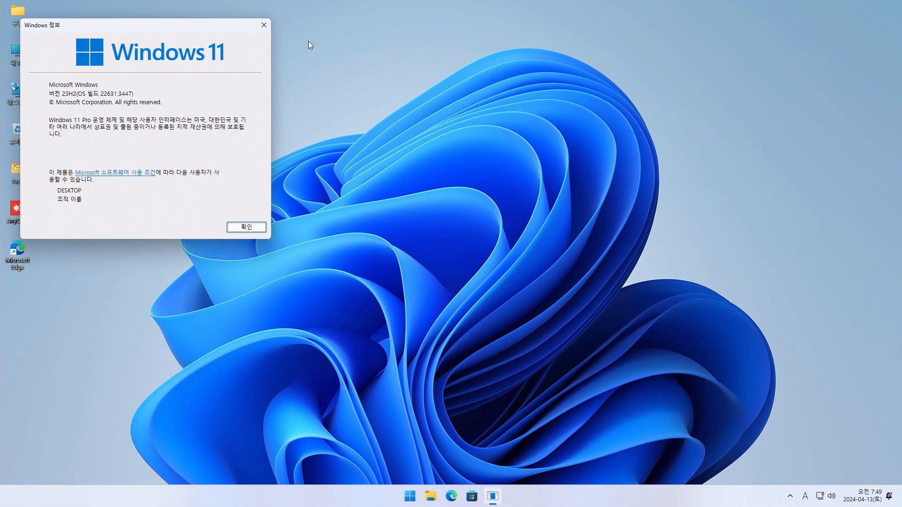
{"action": "left_click_drag", "start_coordinate": [203, 24], "coordinate": [270, 52]}
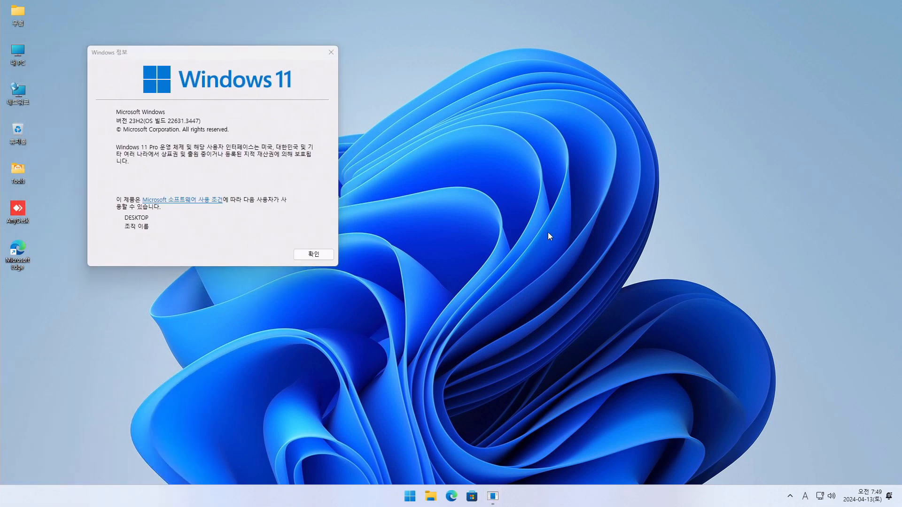
Open Settings and check the device name on the system's About page and the local user name under Accounts
{"action": "key", "text": "super+i"}
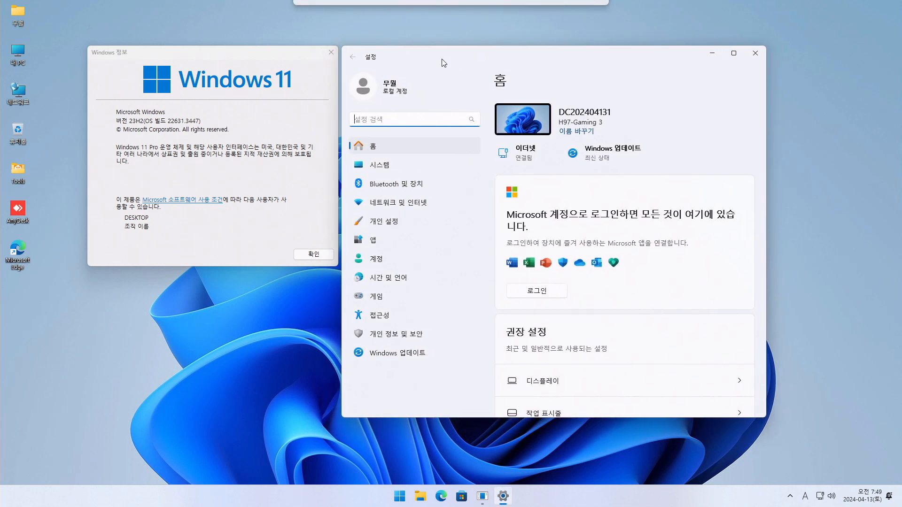
{"action": "left_click", "coordinate": [384, 165]}
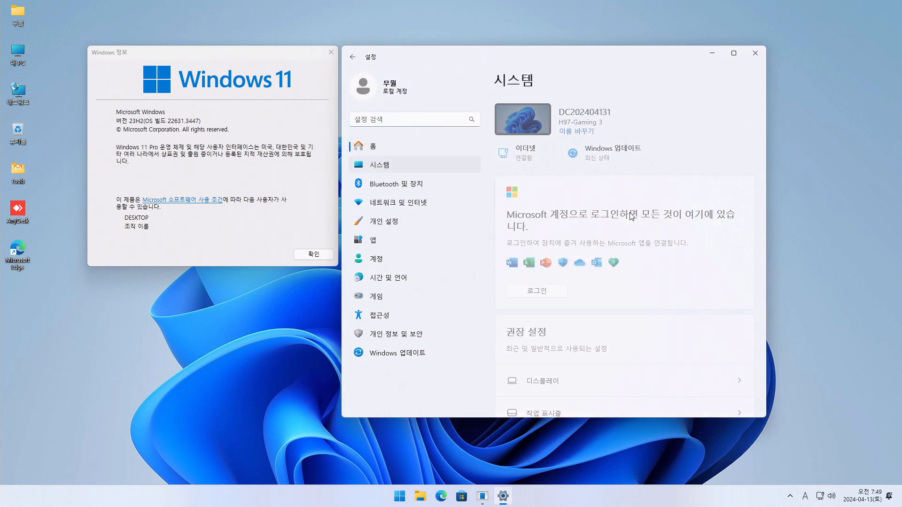
{"action": "scroll", "coordinate": [635, 234], "scroll_direction": "down", "scroll_amount": 10}
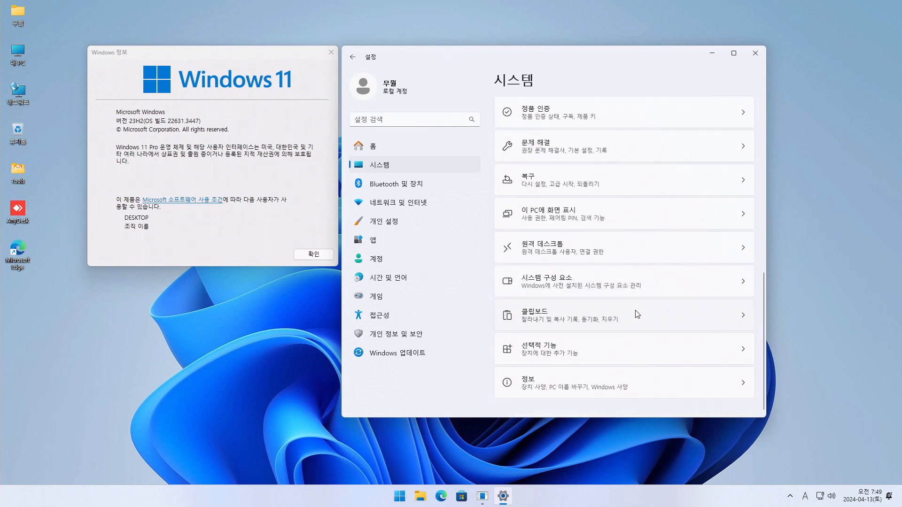
{"action": "left_click", "coordinate": [634, 388]}
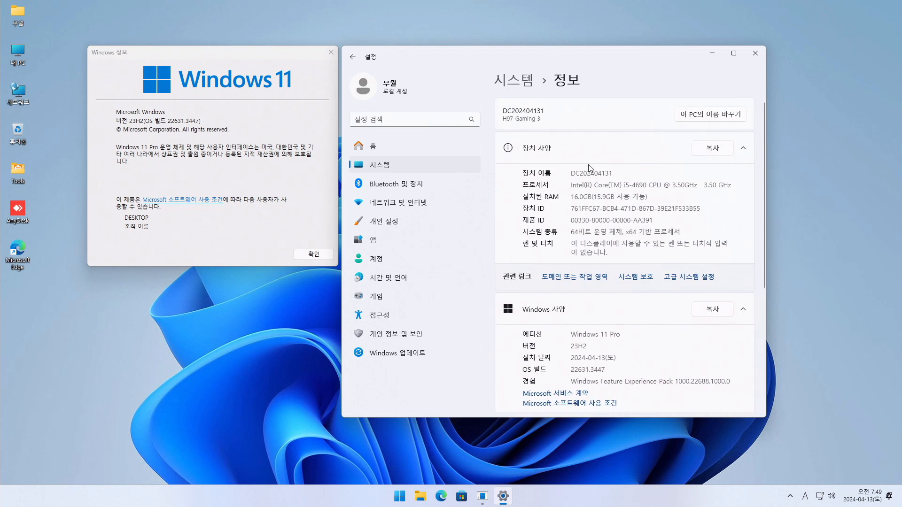
{"action": "double_click", "coordinate": [583, 174]}
{"action": "left_click", "coordinate": [388, 258]}
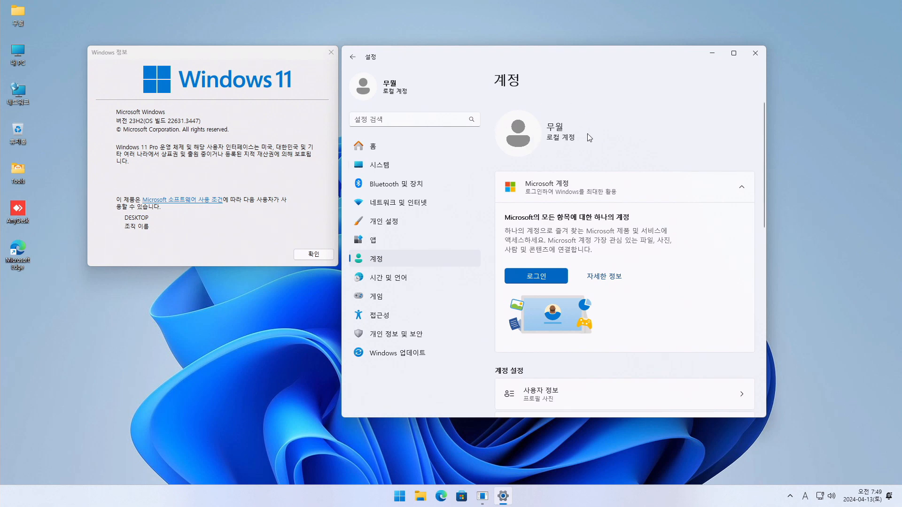
Run sysdm.cpl, move System Properties below the Windows version text, and highlight the full computer name
{"action": "key", "text": "super+r"}
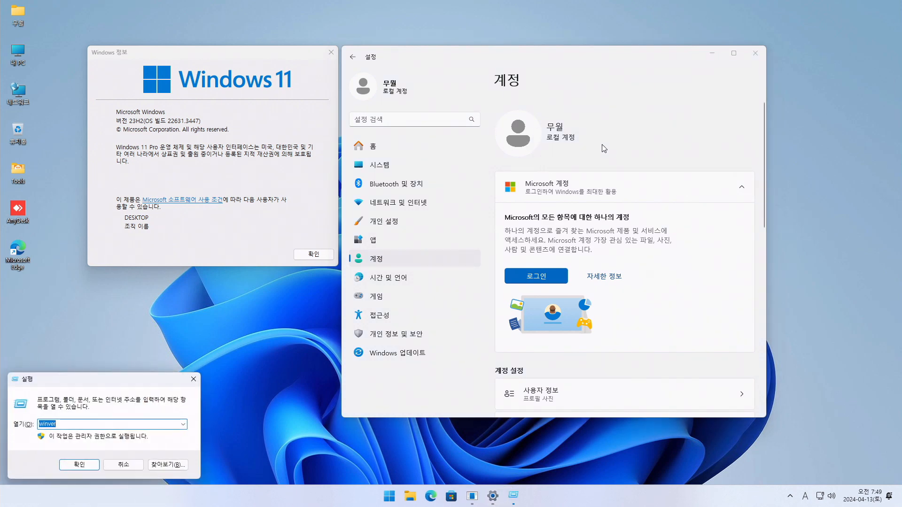
{"action": "type", "text": "sysdm.cpl"}
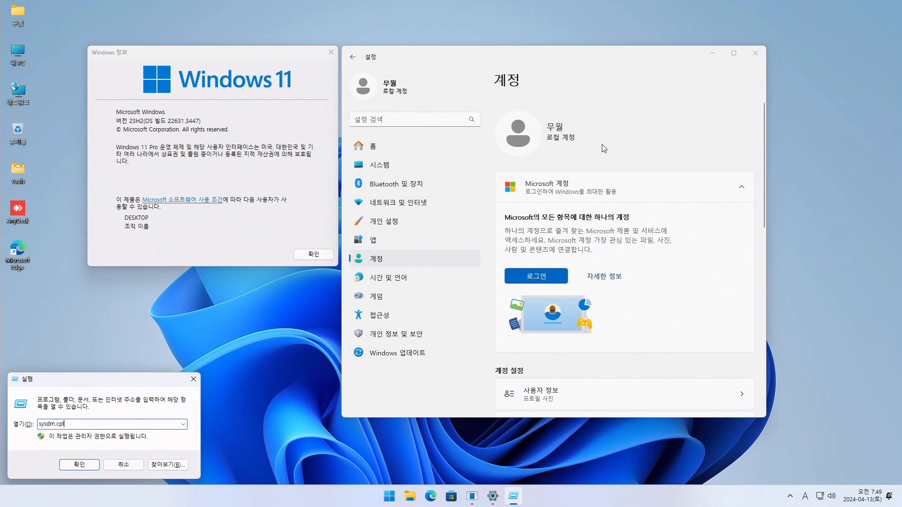
{"action": "key", "text": "Return"}
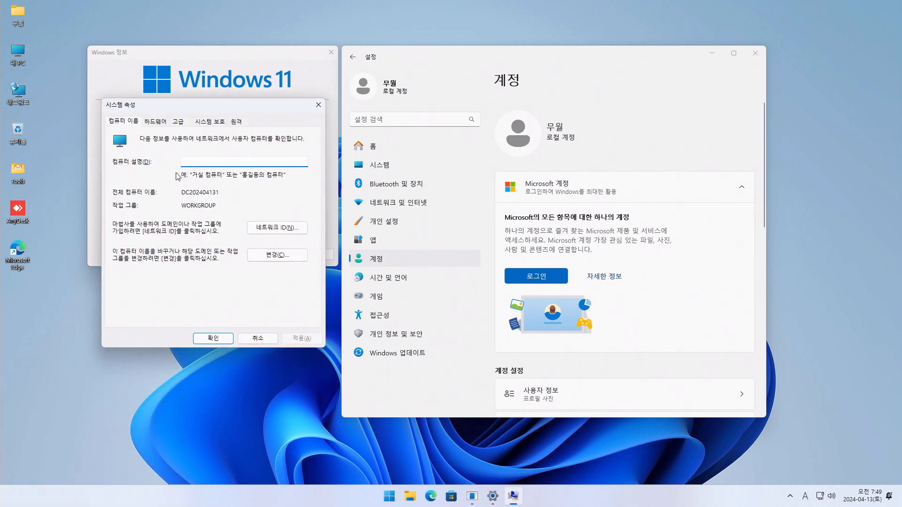
{"action": "left_click_drag", "start_coordinate": [231, 101], "coordinate": [244, 181]}
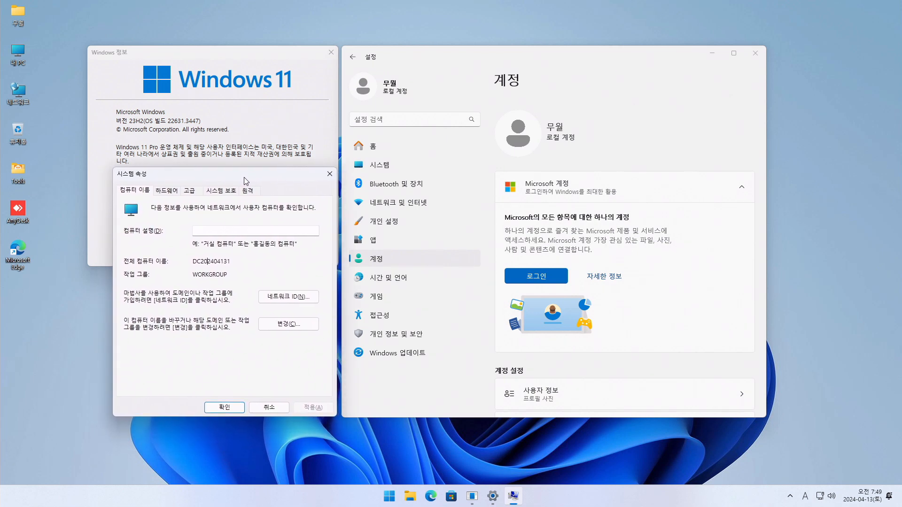
{"action": "double_click", "coordinate": [217, 262]}
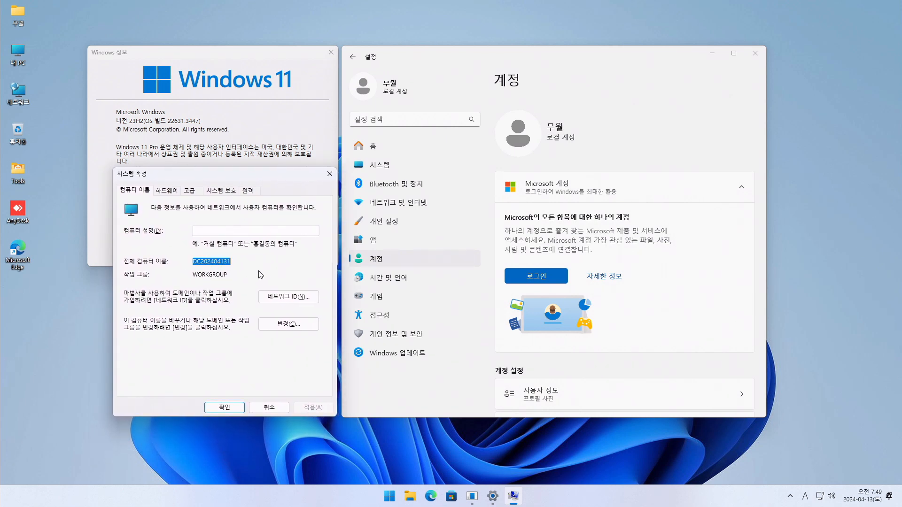